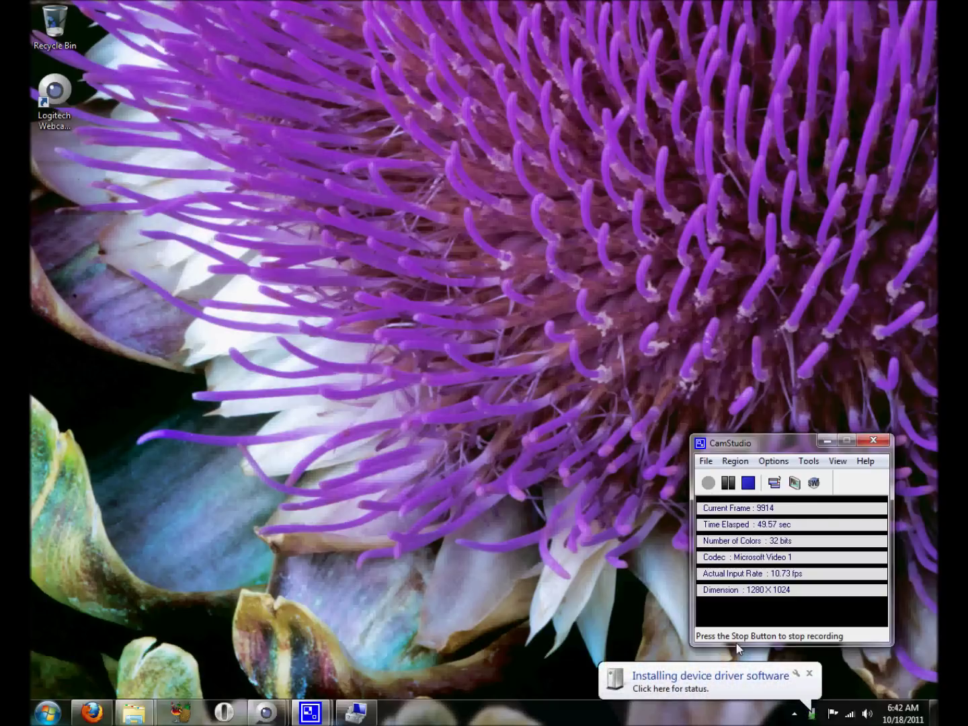
Check the failed APX driver notice, then return to Device Manager showing APX under Other devices
{"action": "left_click", "coordinate": [670, 687]}
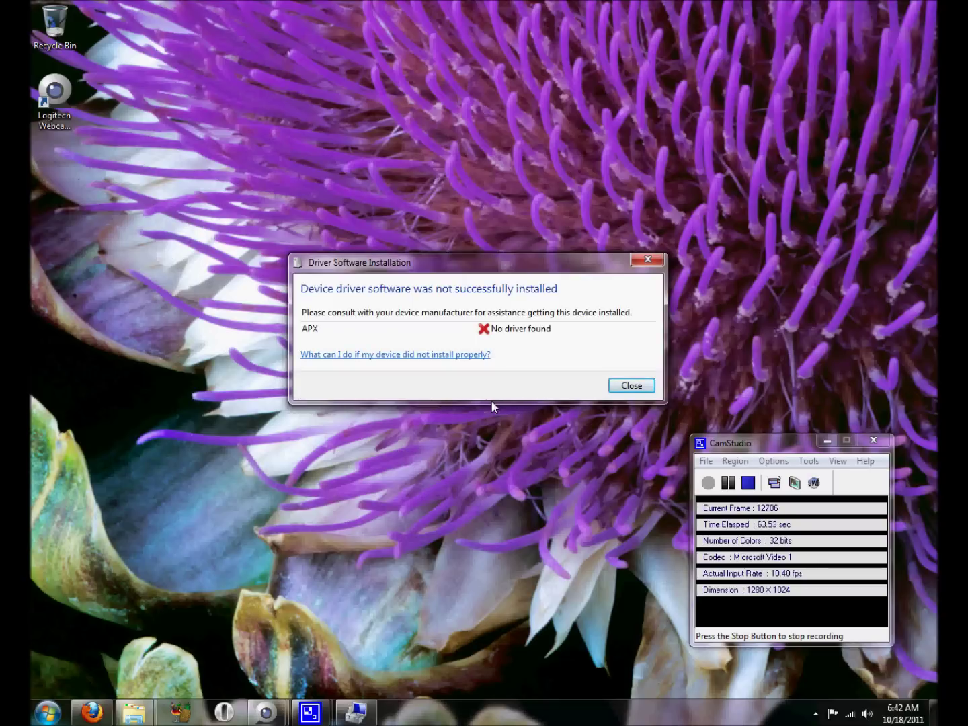
{"action": "left_click", "coordinate": [356, 711]}
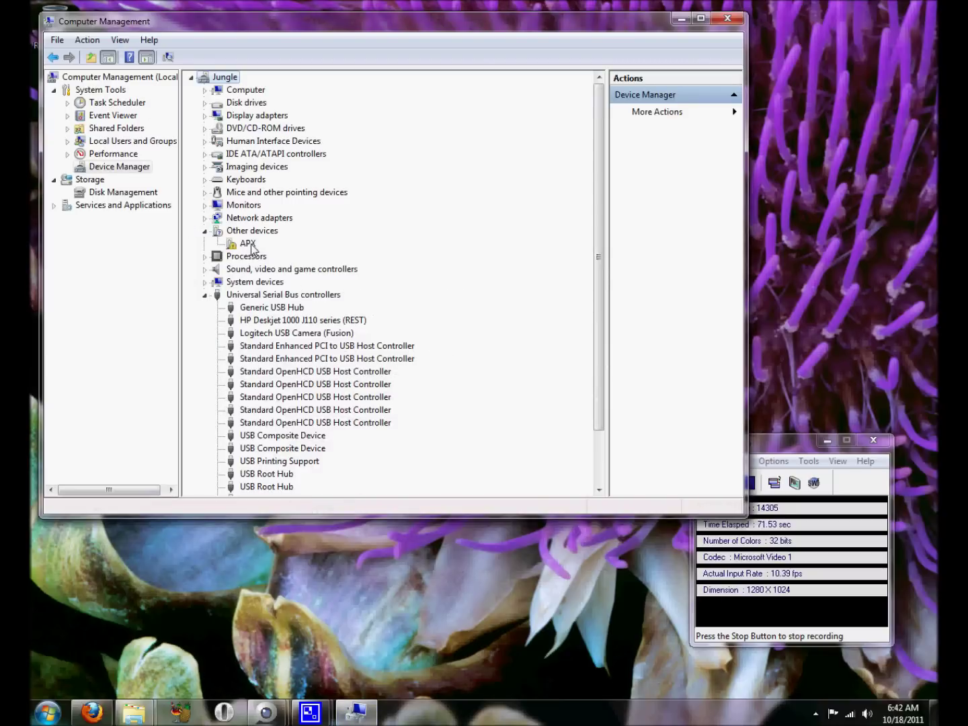
Update the APX driver from the Streakdroid usbpcdriver folder on this computer
{"action": "left_click", "coordinate": [253, 249]}
{"action": "right_click", "coordinate": [253, 248]}
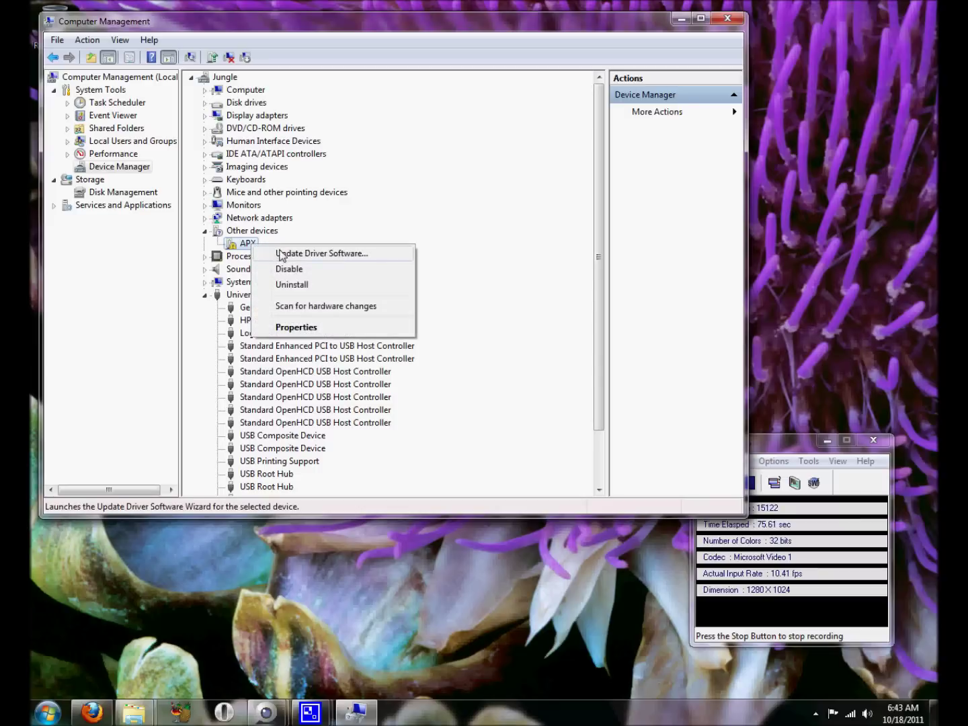
{"action": "left_click", "coordinate": [282, 255]}
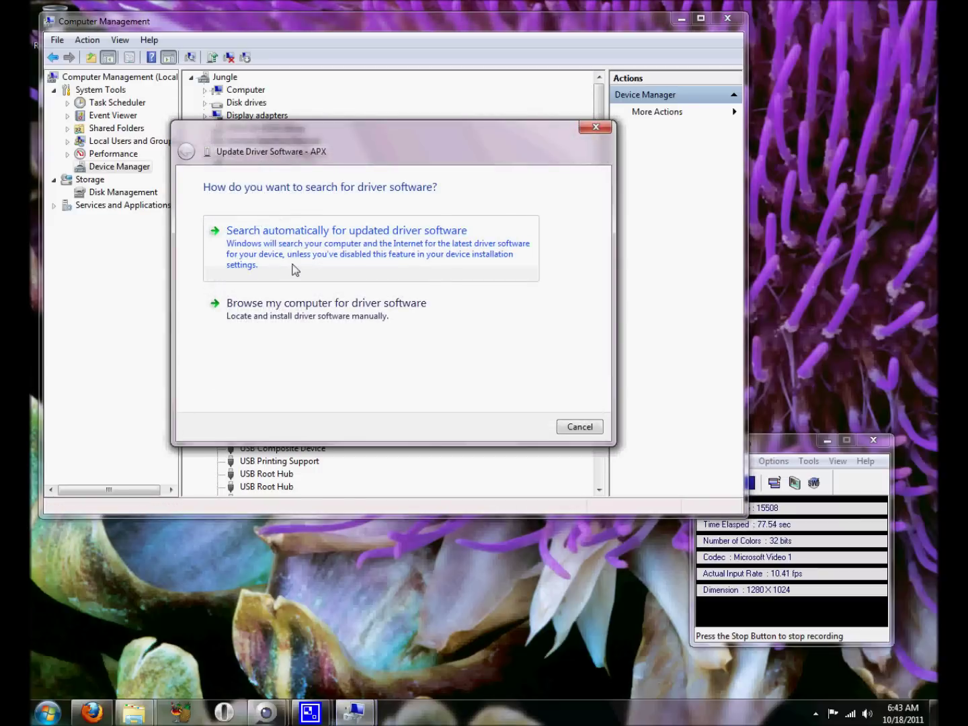
{"action": "left_click", "coordinate": [317, 306]}
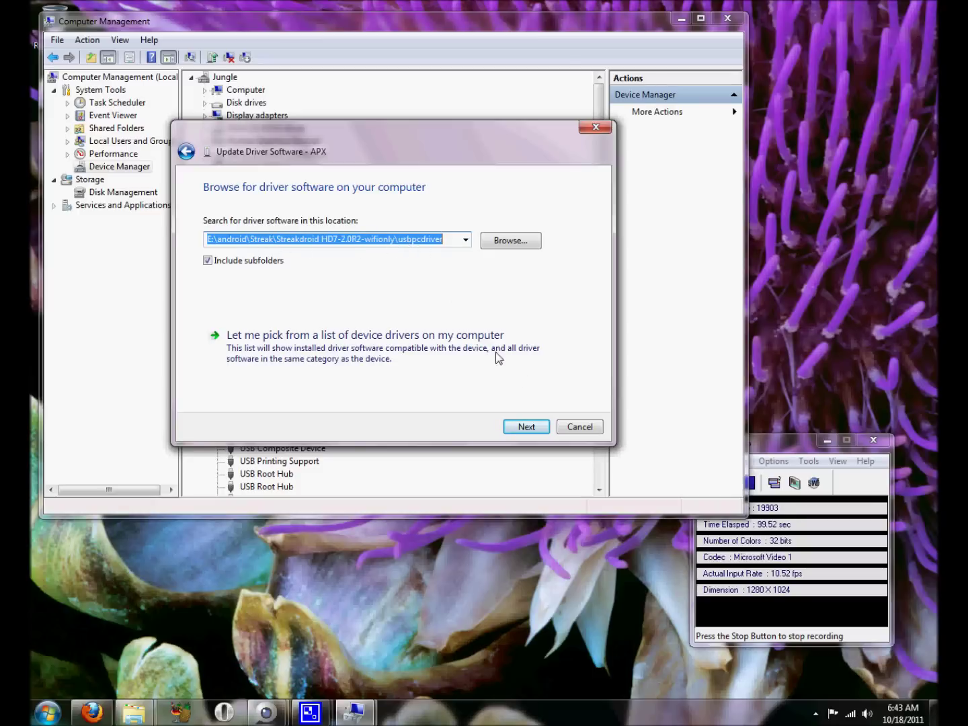
{"action": "left_click", "coordinate": [526, 427]}
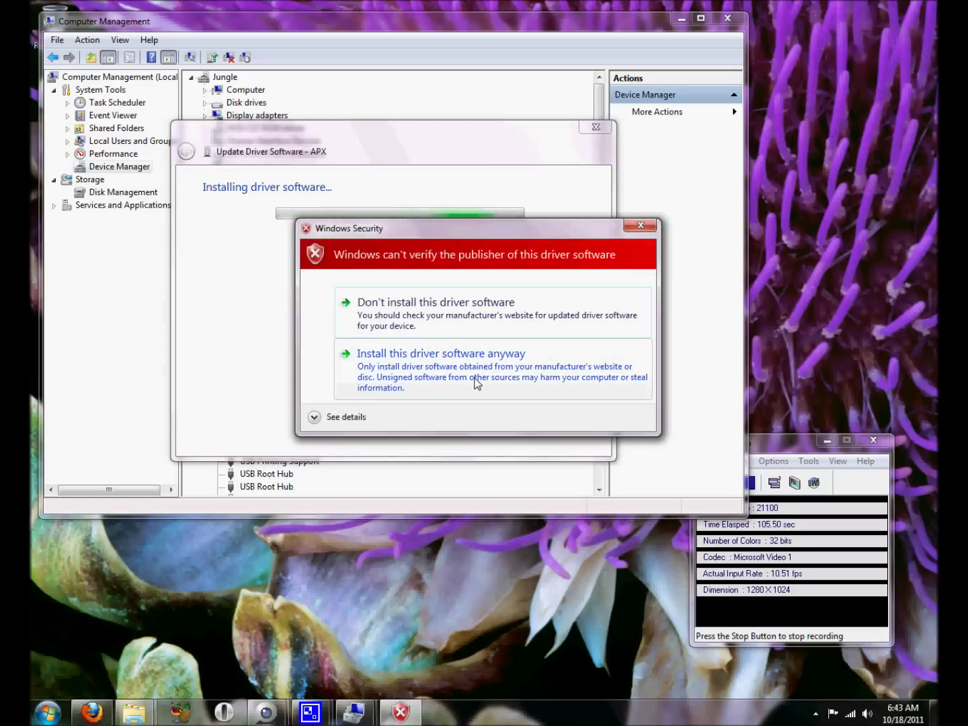
Install the unverified NVIDIA USB Boot-recovery driver anyway and dismiss the success message
{"action": "left_click", "coordinate": [477, 383]}
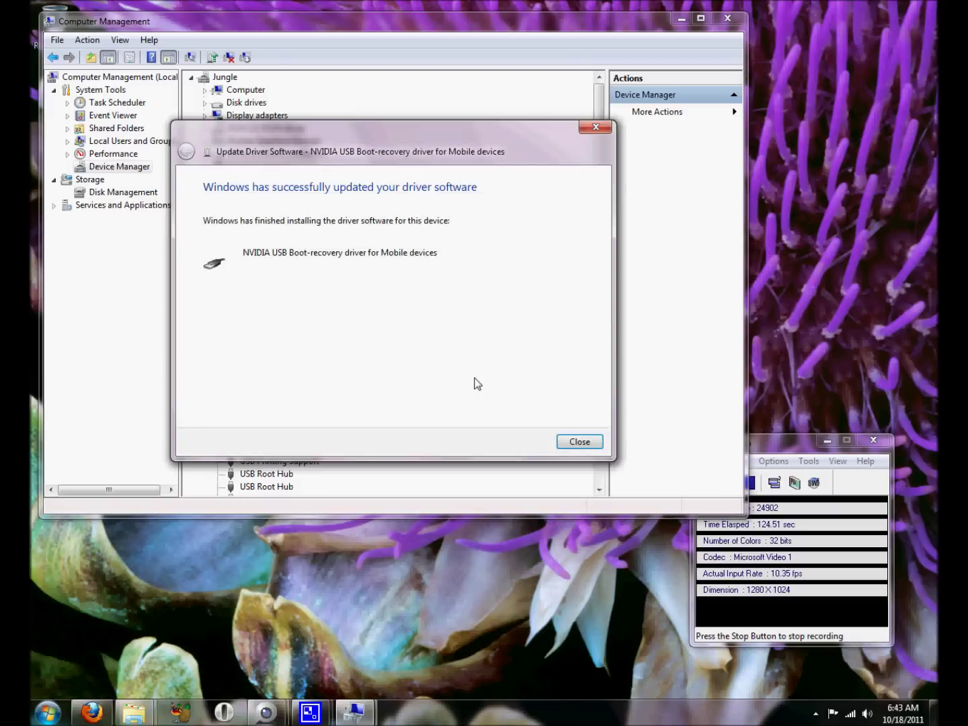
{"action": "left_click", "coordinate": [575, 443]}
{"action": "left_click", "coordinate": [577, 445]}
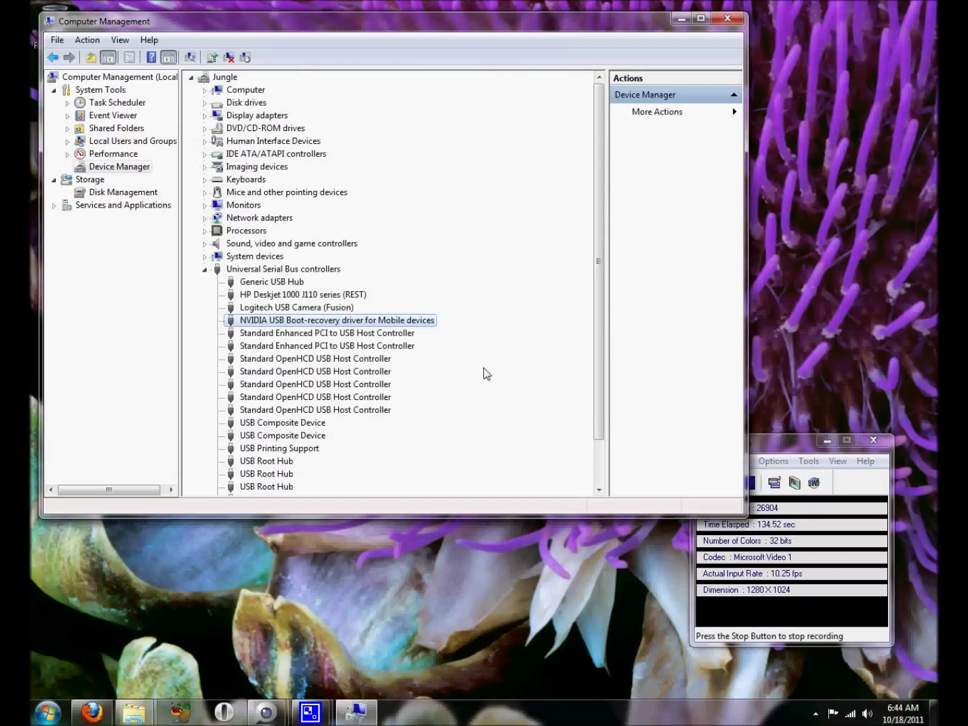
{"action": "left_click", "coordinate": [784, 438]}
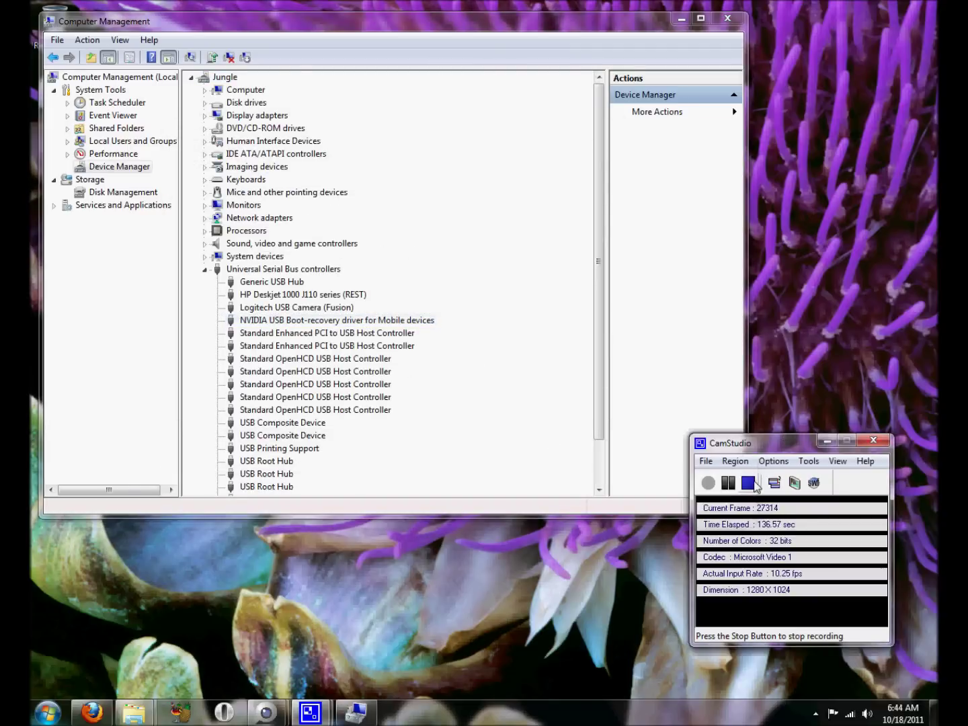